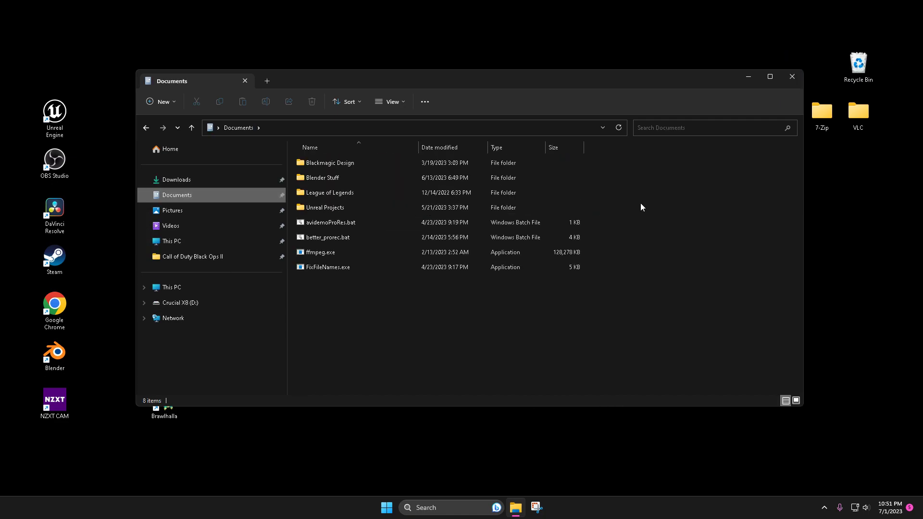
Box-select better_prorec.bat and ffmpeg.exe together in the Documents folder.
left_click_drag(655, 249, 533, 240)
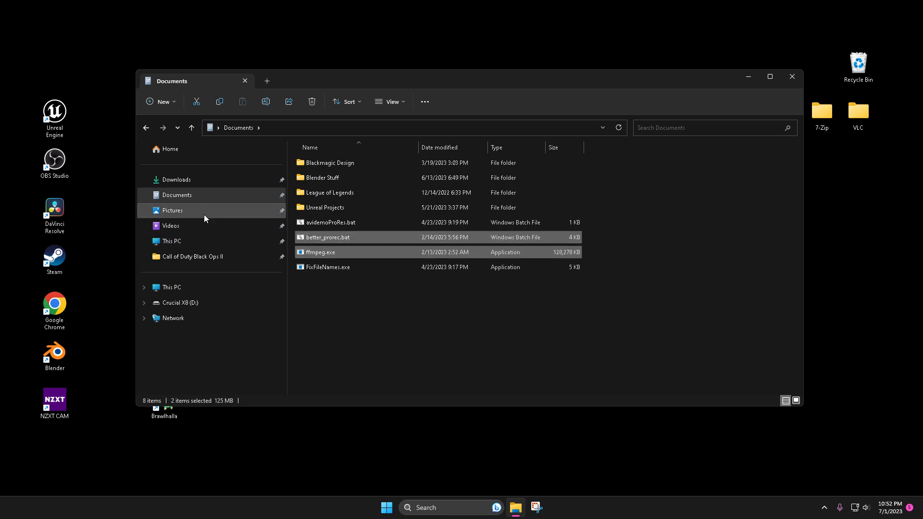
left_click_drag(595, 258, 566, 238)
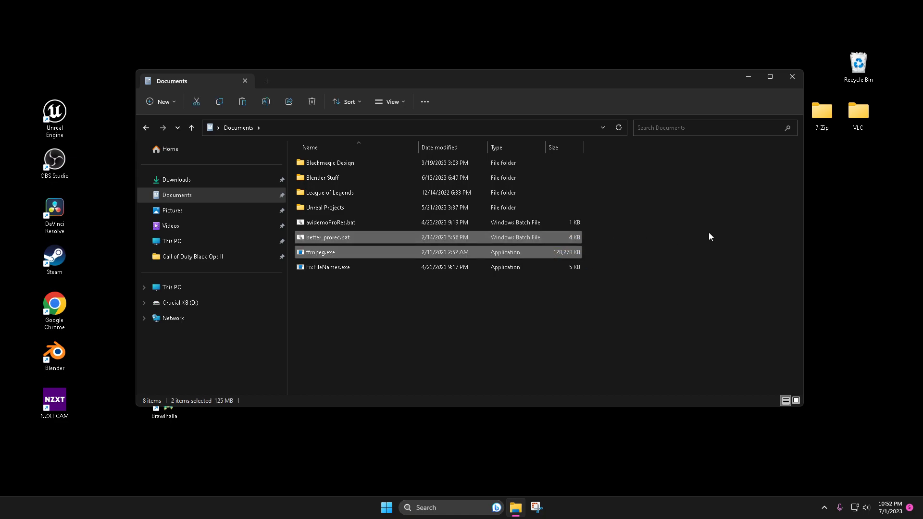
left_click(487, 508)
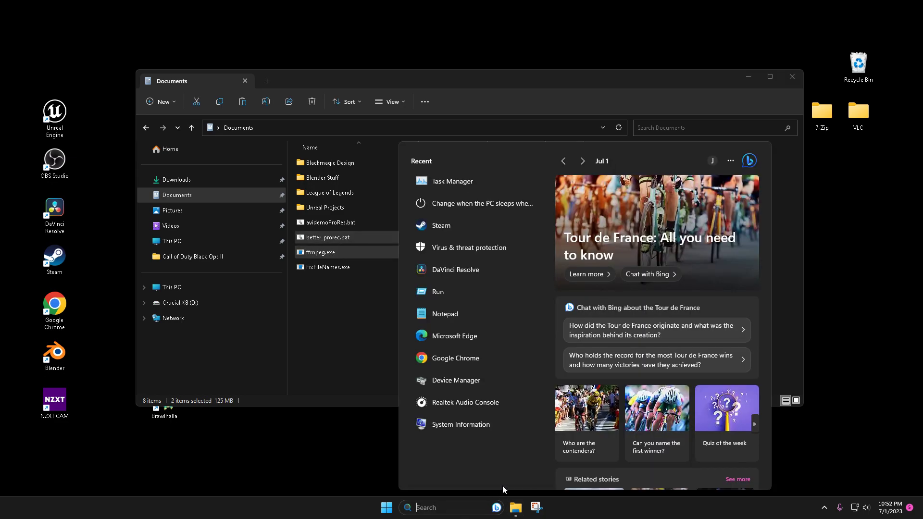
type("vir")
key("Return")
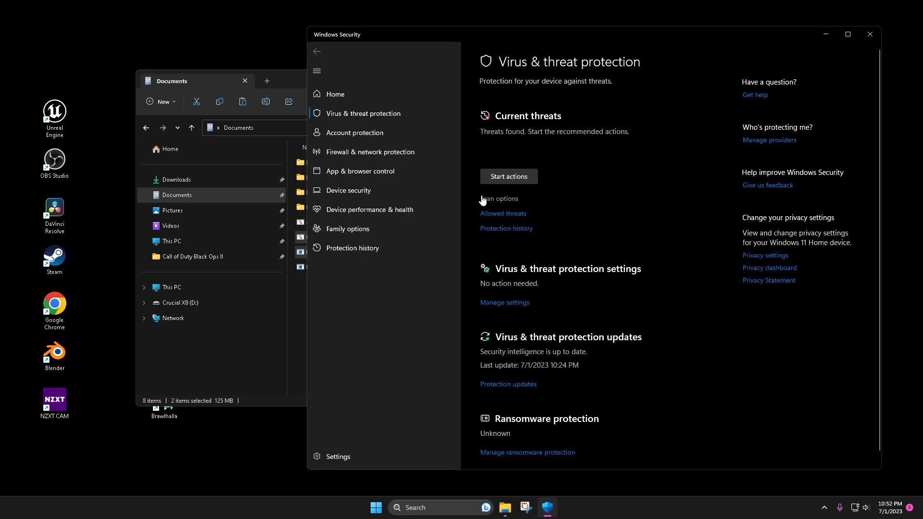
left_click(501, 302)
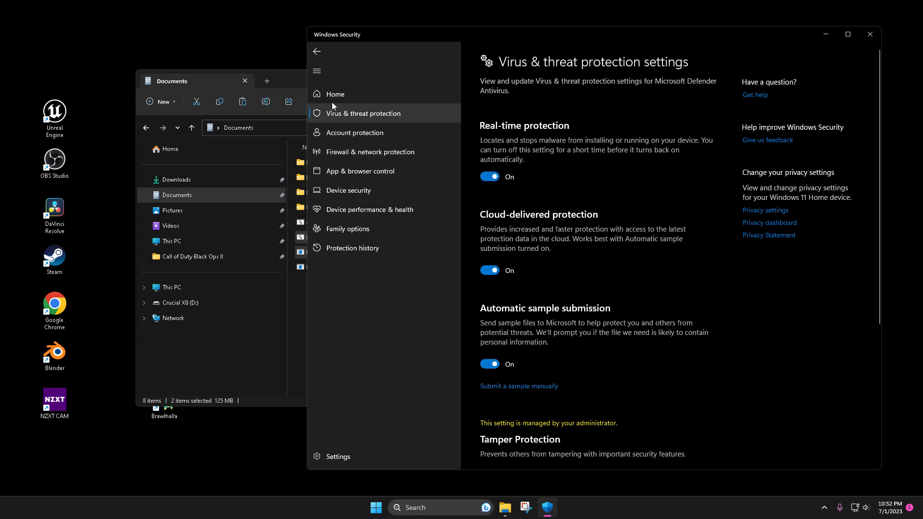
left_click(870, 35)
left_click(481, 507)
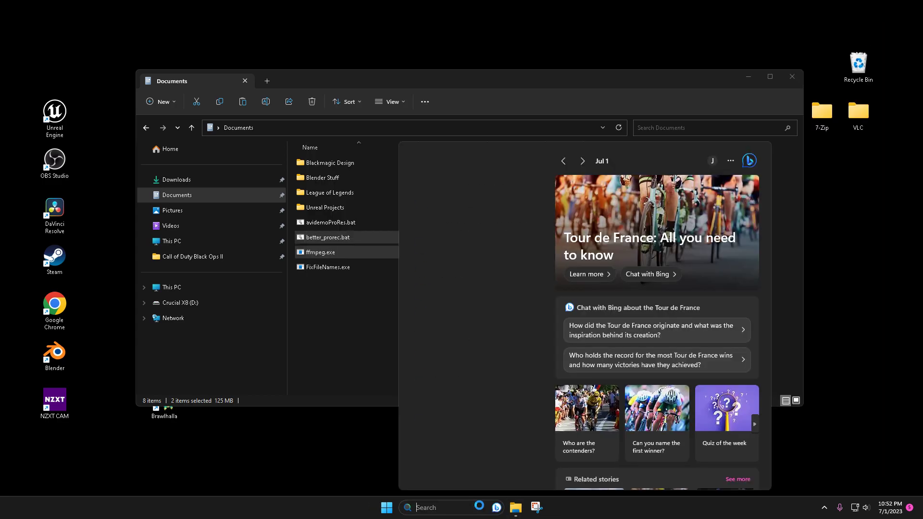
key("Down")
key("Return")
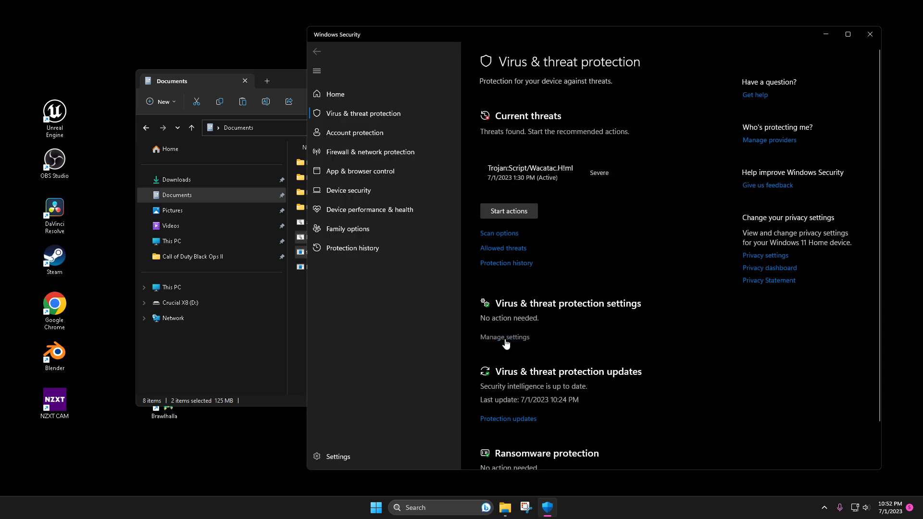
left_click(505, 339)
scroll(601, 289, "down", 5)
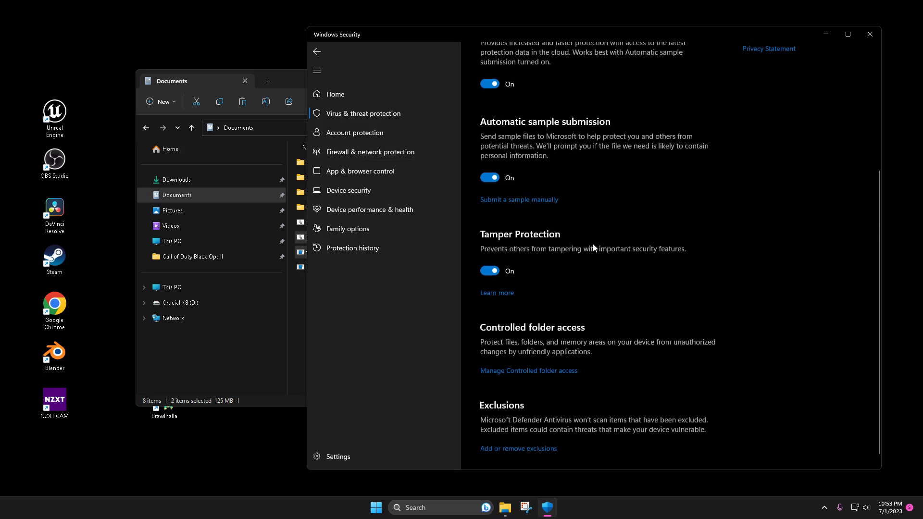
scroll(604, 302, "up", 5)
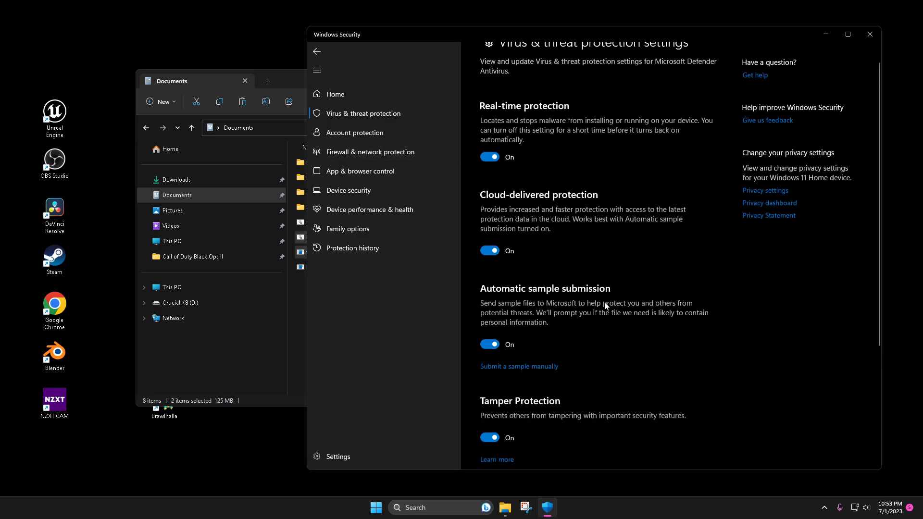
left_click(872, 39)
left_click(456, 358)
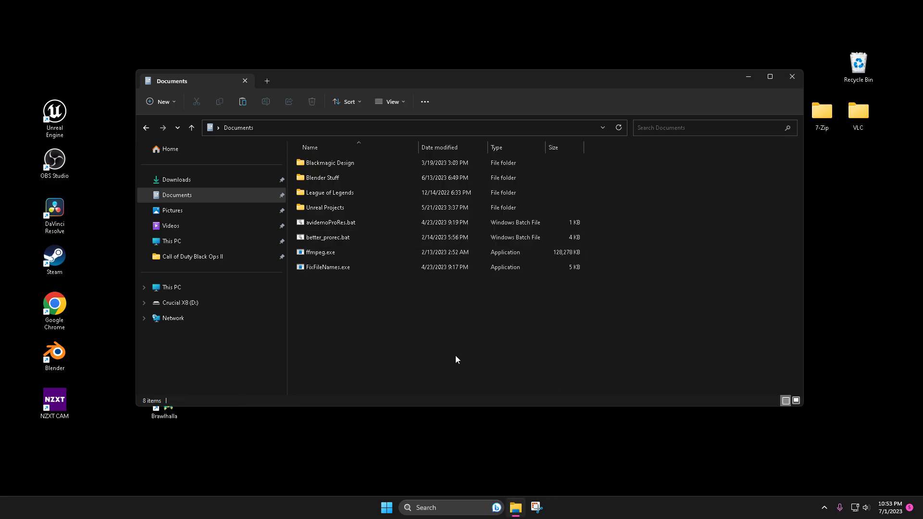
Open Programs and Features through the Run dialog and maximize its window.
left_click(438, 498)
type("run")
key("Return")
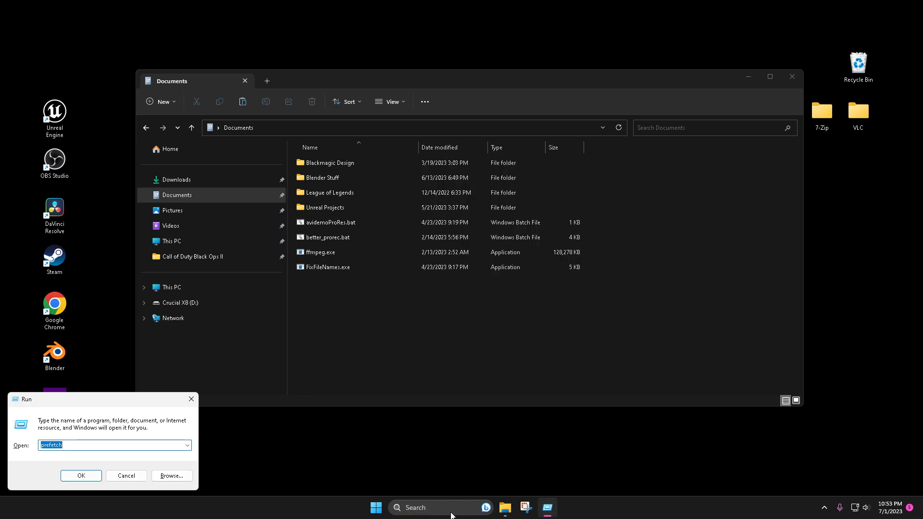
type("%temp%")
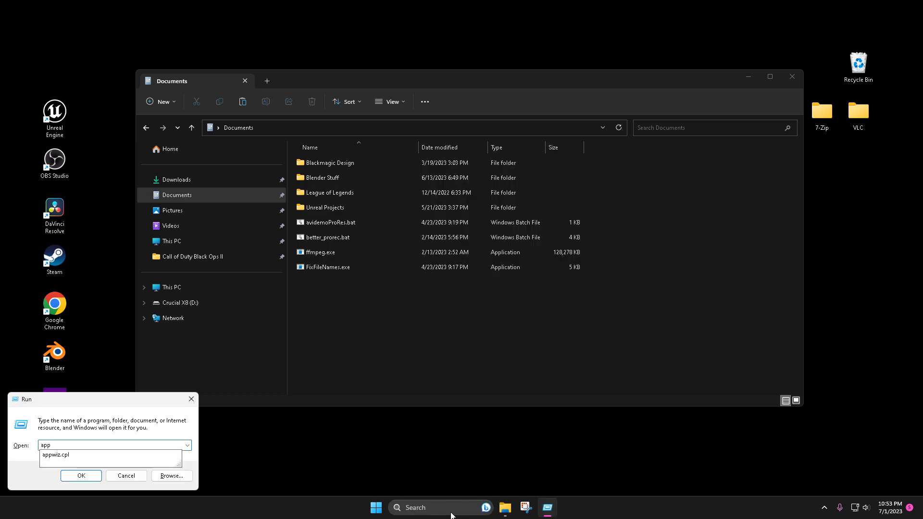
key("Return")
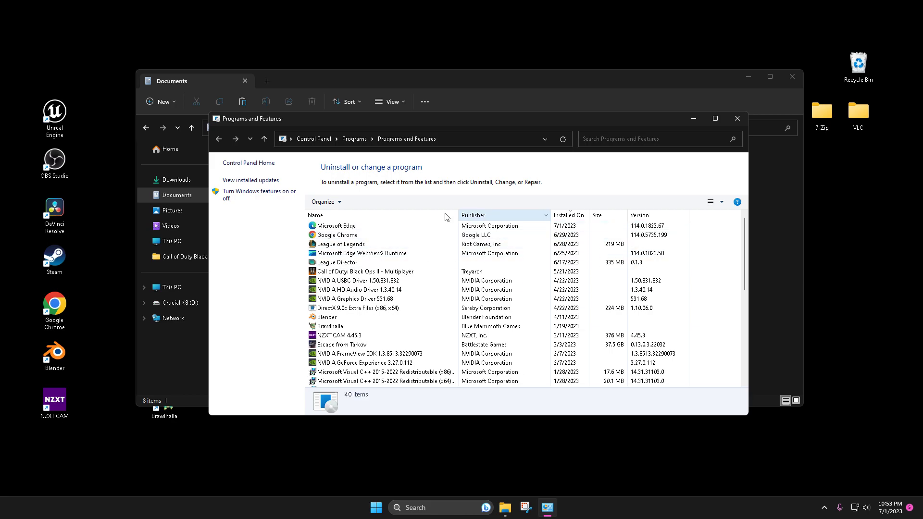
left_click(716, 118)
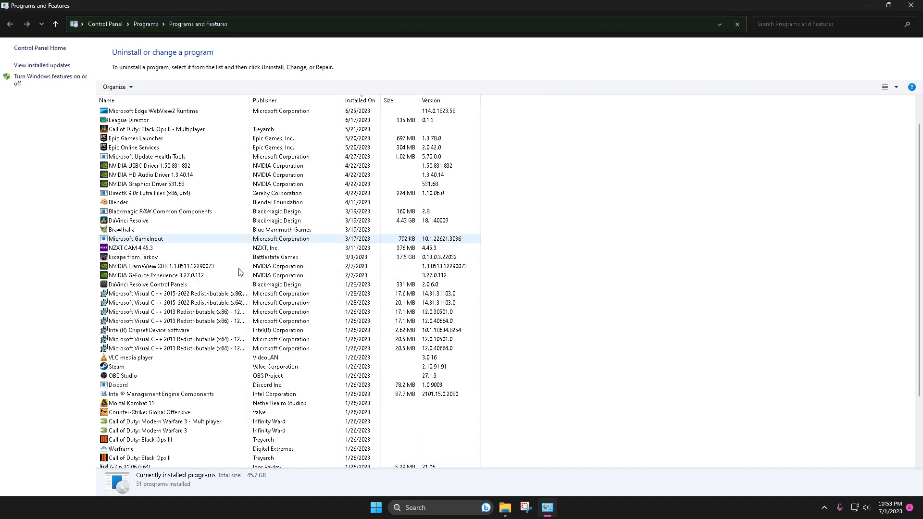
left_click(434, 511)
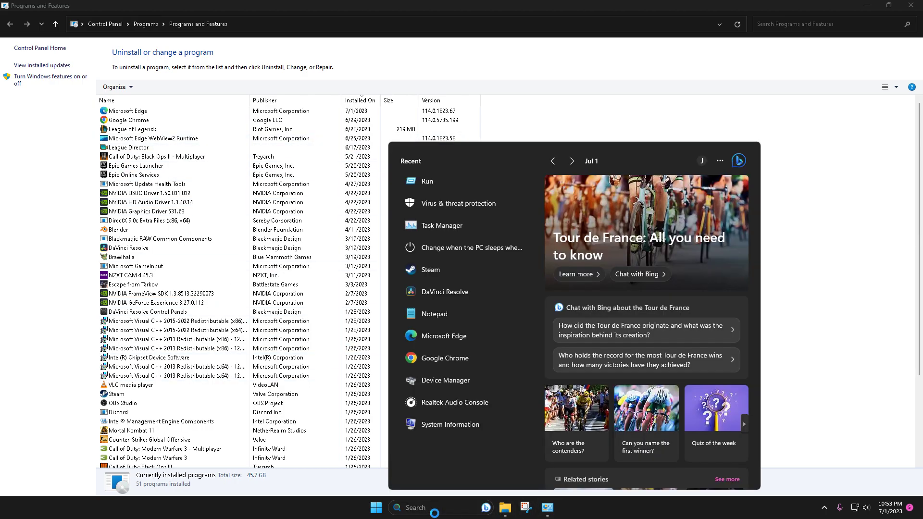
Launch Discord and go to the #help channel of the Psalm Angels server.
type("discord")
key("Return")
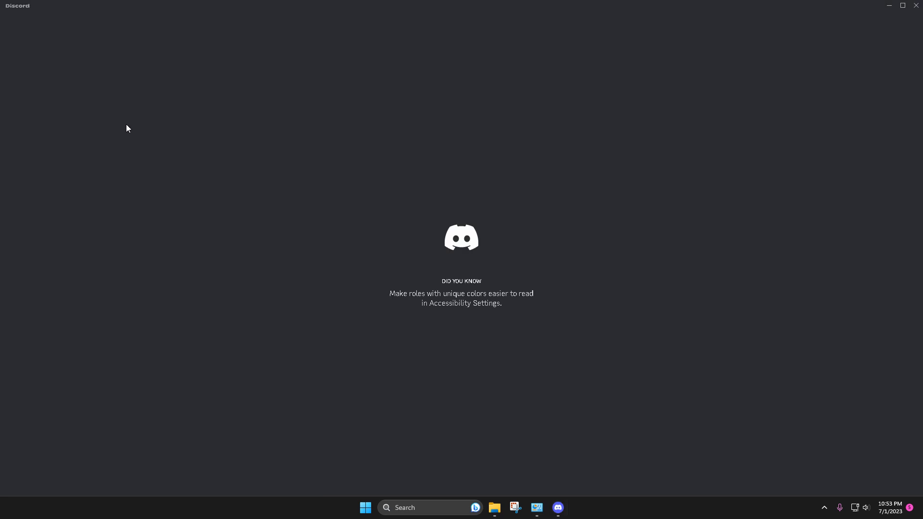
left_click(17, 83)
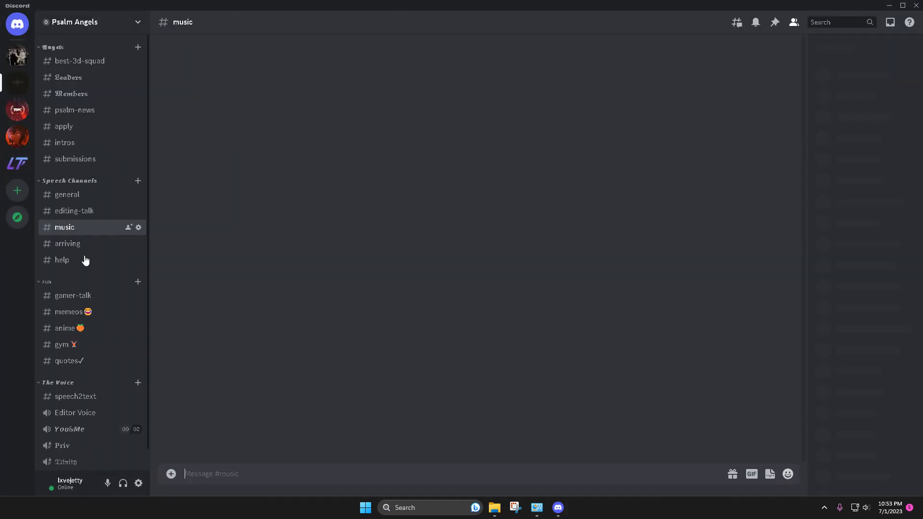
left_click(93, 243)
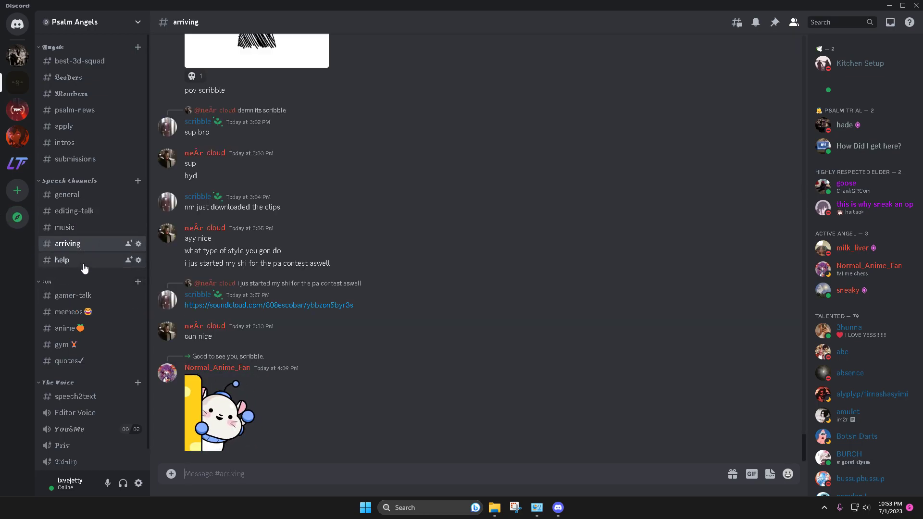
left_click(62, 259)
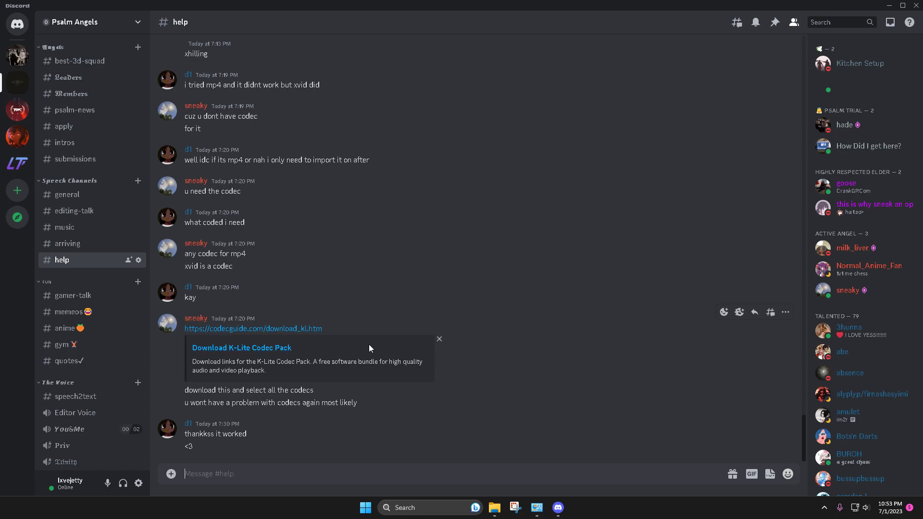
Check the K-Lite Codec Pack link, then return to the installed programs list.
left_click_drag(332, 329, 179, 333)
left_click(389, 294)
left_click(537, 507)
scroll(195, 280, "down", 4)
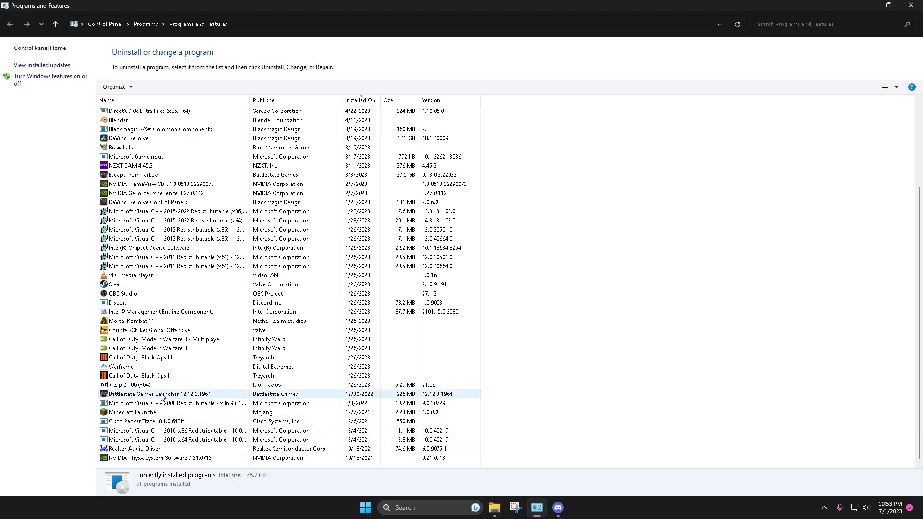
Uninstall Cisco Packet Tracer 8.1.0 64Bit, declining UAC and removing its leftover list entry.
right_click(160, 422)
left_click(188, 428)
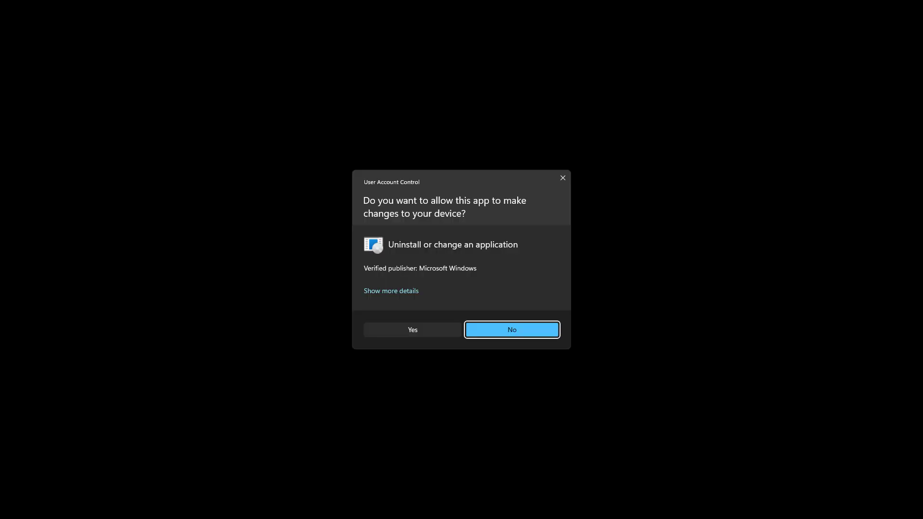
left_click(415, 328)
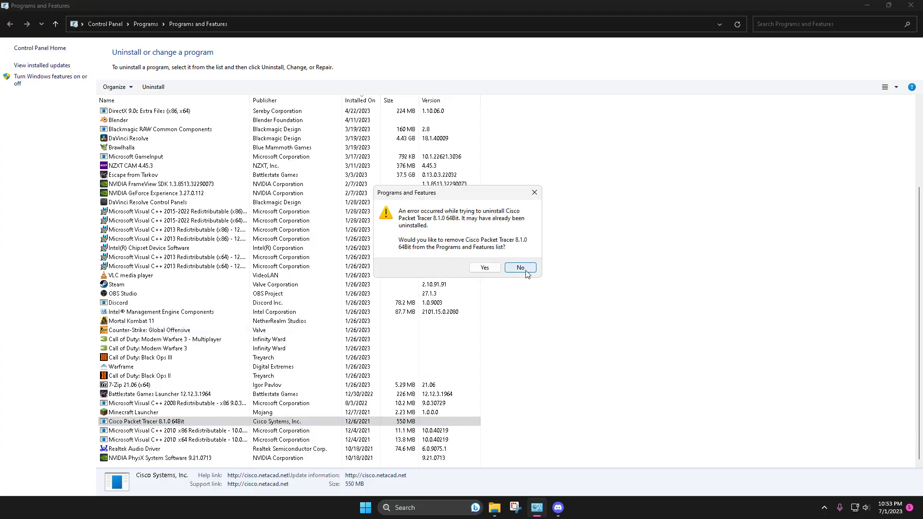
left_click(489, 265)
left_click(494, 508)
Look over the Documents files and the gameplay clips in Videos\Desktop.
left_click_drag(591, 256, 558, 242)
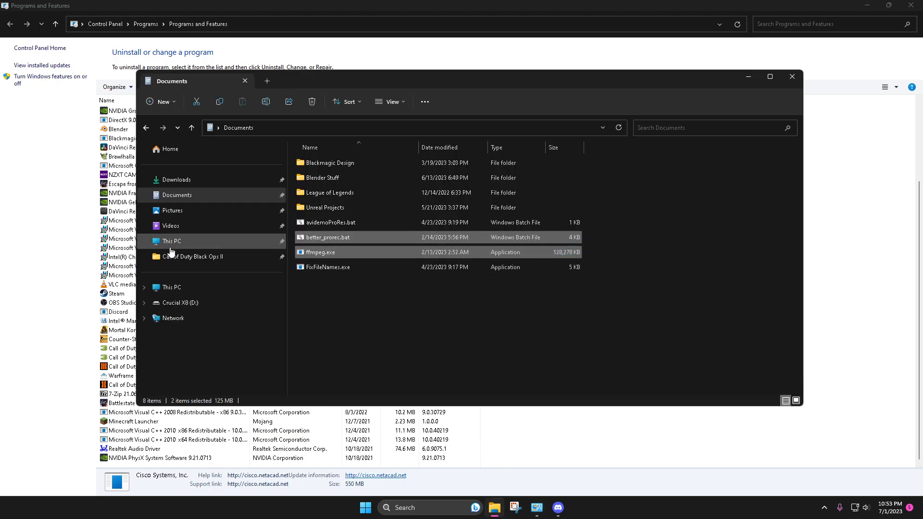
left_click(173, 226)
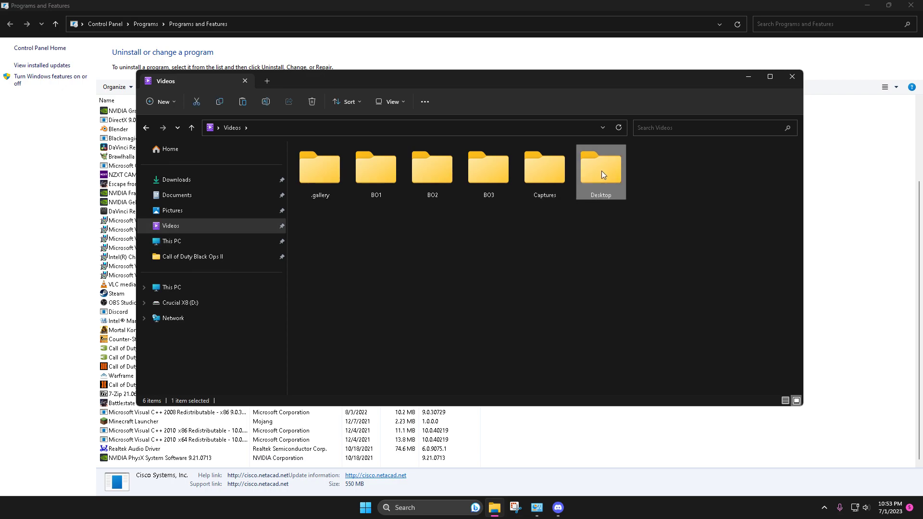
double_click(601, 171)
left_click_drag(712, 287, 361, 188)
left_click(621, 307)
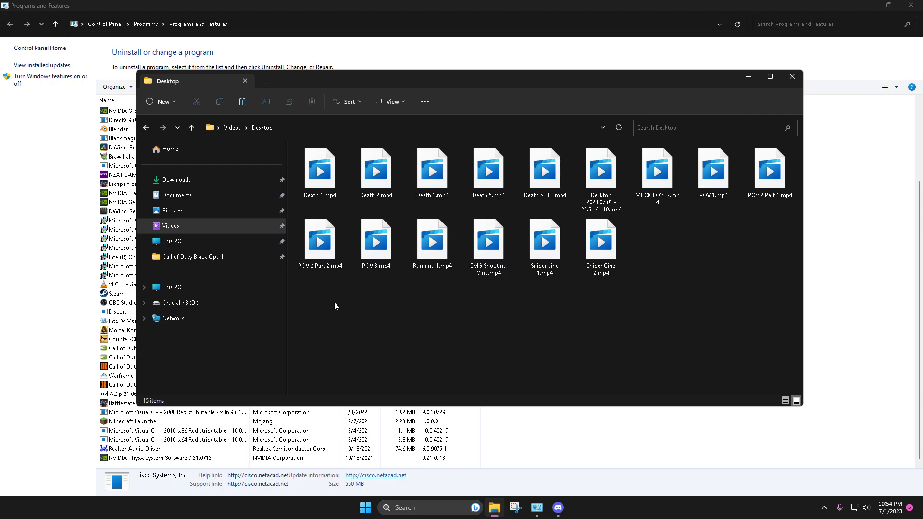
Create a new folder named Test in Videos.
left_click(204, 227)
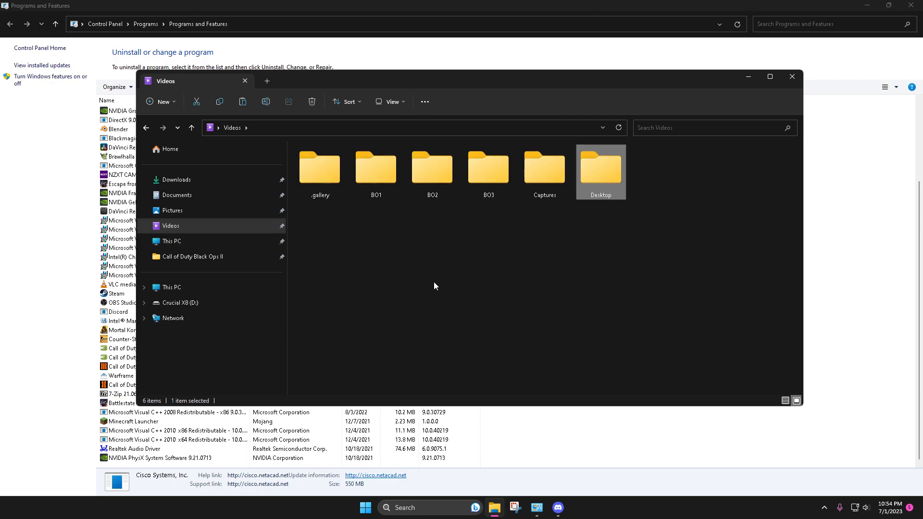
right_click(435, 282)
mouse_move(472, 379)
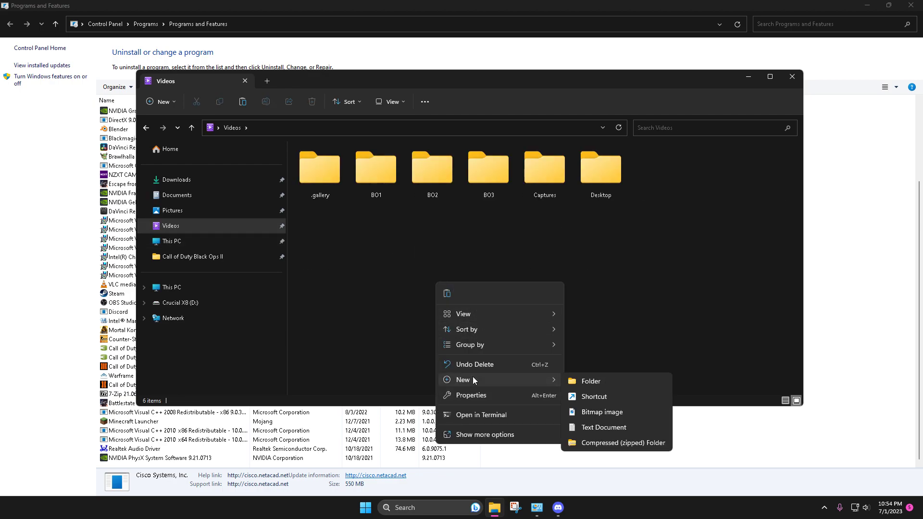
left_click(609, 378)
type("Test")
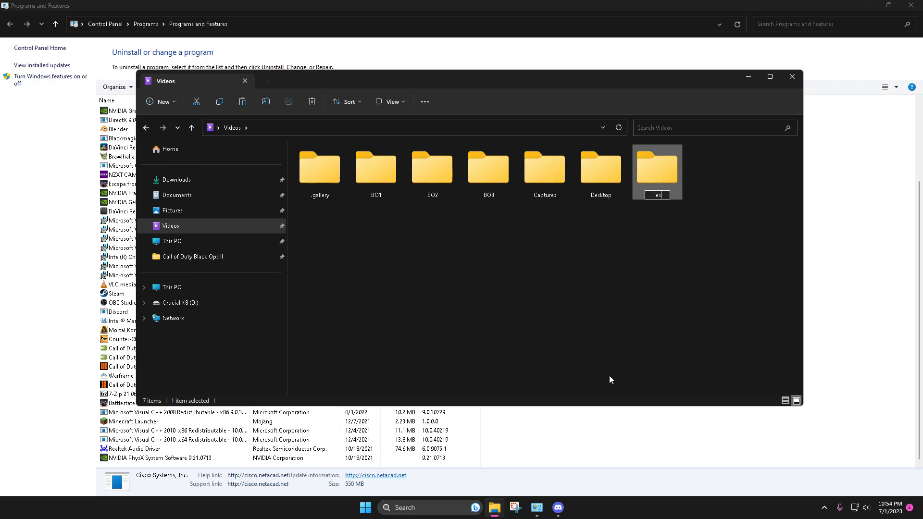
key("Return")
Copy the four clips from Running 1 to Sniper Cine 2 into Test.
double_click(600, 171)
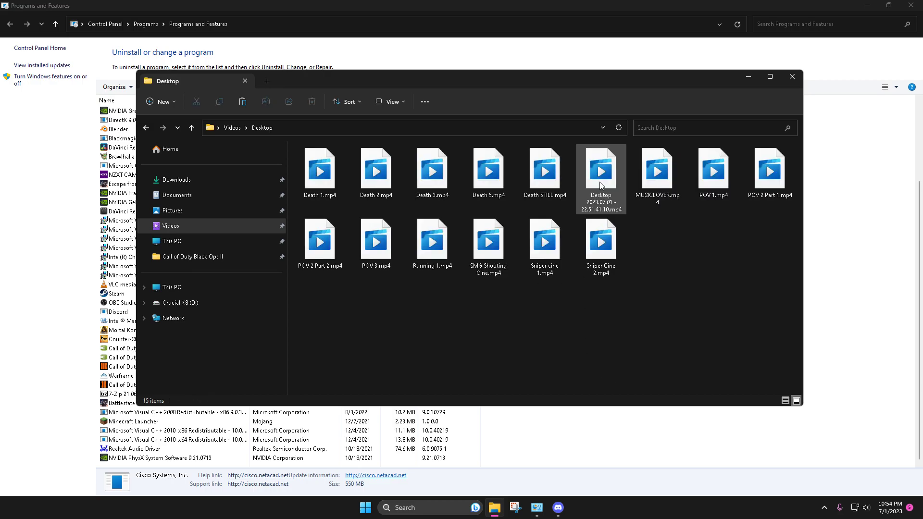
left_click_drag(721, 285, 433, 271)
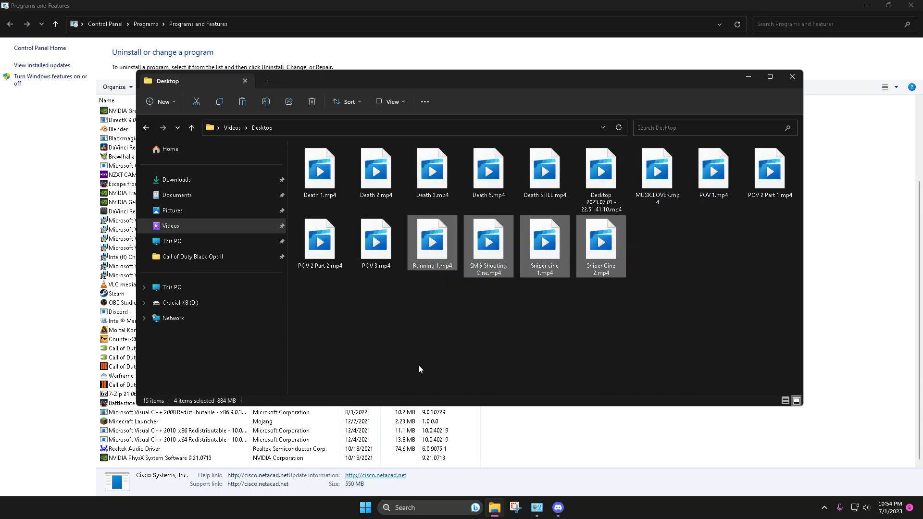
left_click(179, 226)
double_click(653, 173)
key("ctrl+v")
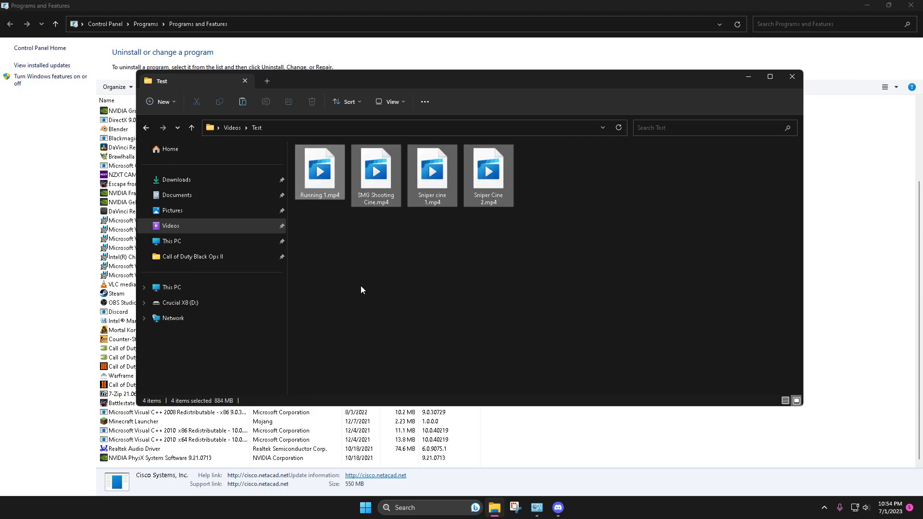
left_click(509, 278)
Copy better_prorec.bat and ffmpeg.exe from Documents into Videos\Test.
left_click(207, 210)
left_click(211, 197)
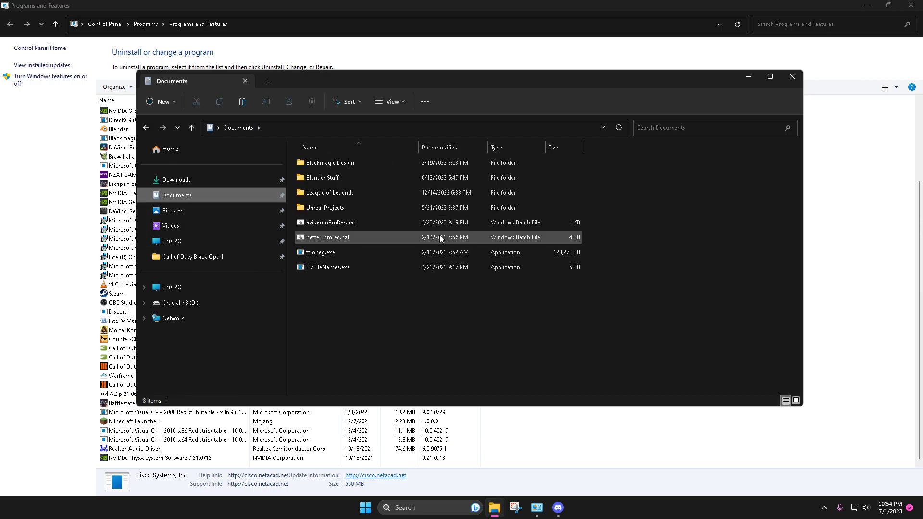
left_click_drag(603, 256, 553, 230)
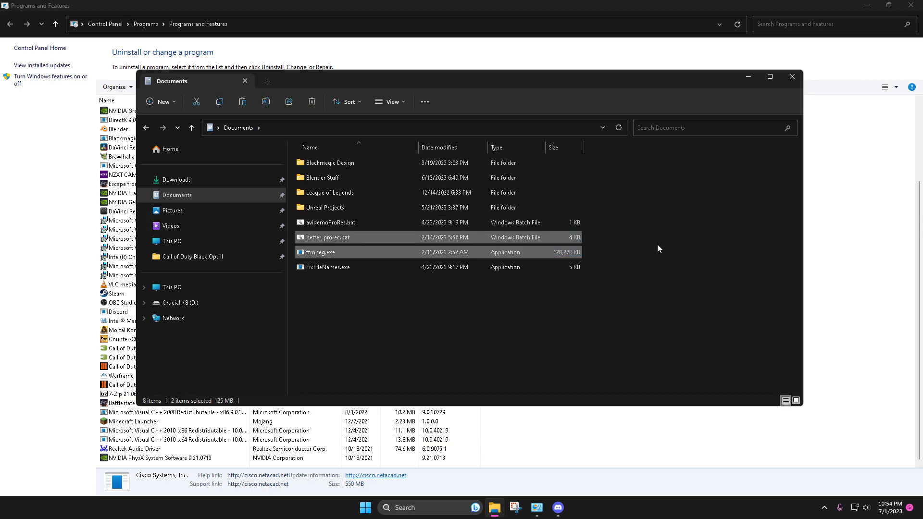
left_click(207, 241)
left_click(203, 225)
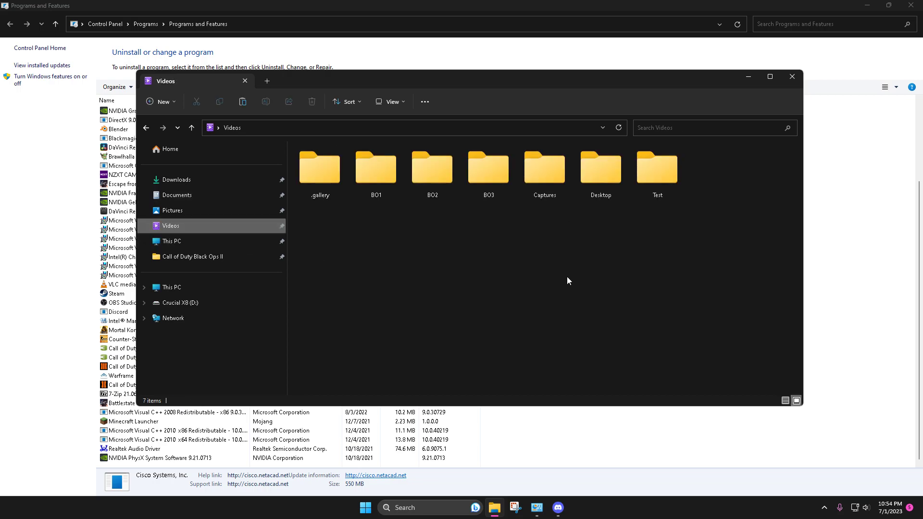
double_click(657, 173)
key("ctrl+v")
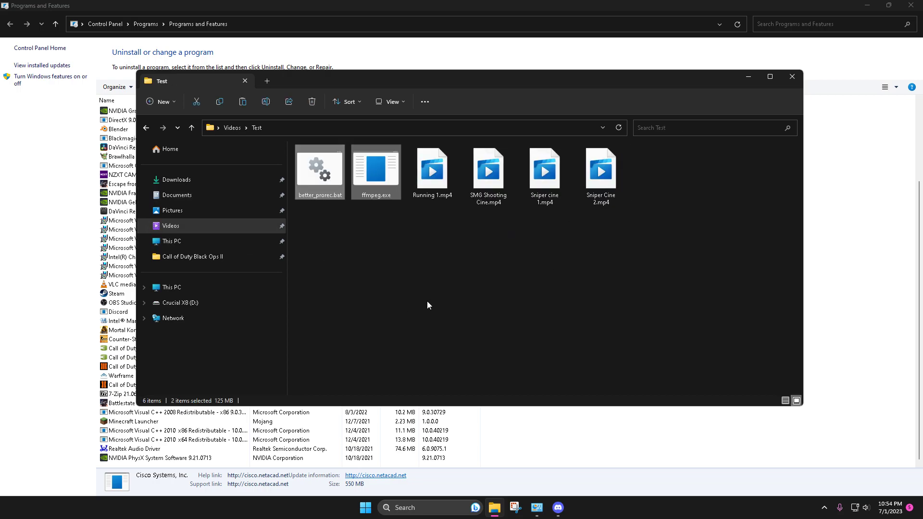
left_click(427, 301)
Run better_prorec.bat with mp4 as the conversion format and minimize its window.
double_click(318, 171)
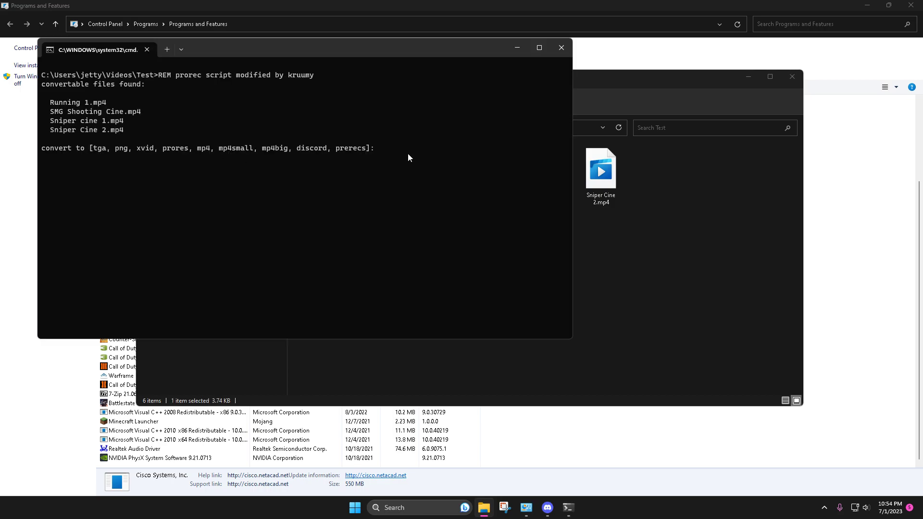
type("mp4")
key("Return")
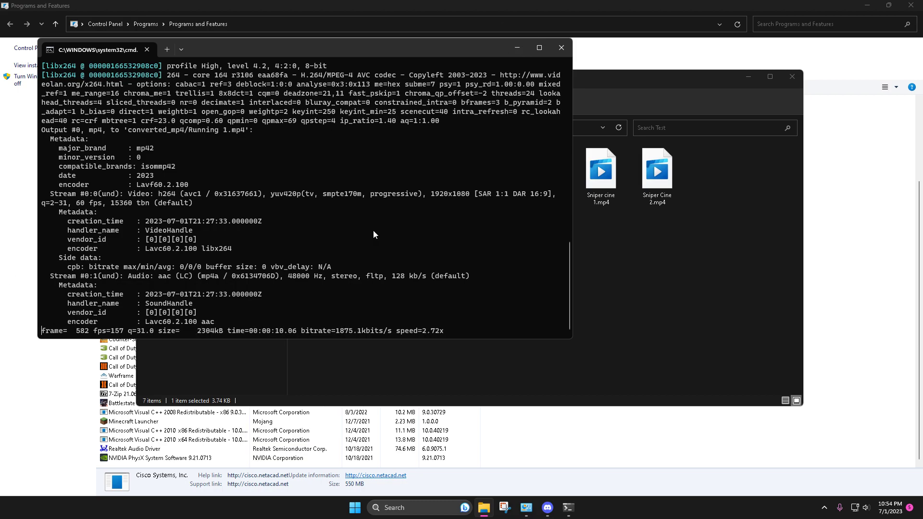
left_click(517, 48)
Check that the new converted_mp4 folder holds Running 1.mp4, then return to Test.
left_click_drag(570, 260, 668, 286)
double_click(327, 172)
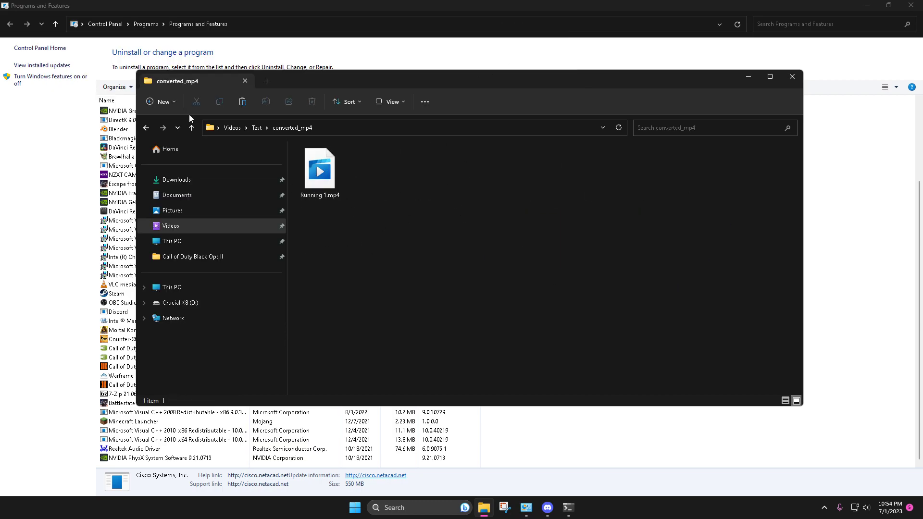
left_click(146, 128)
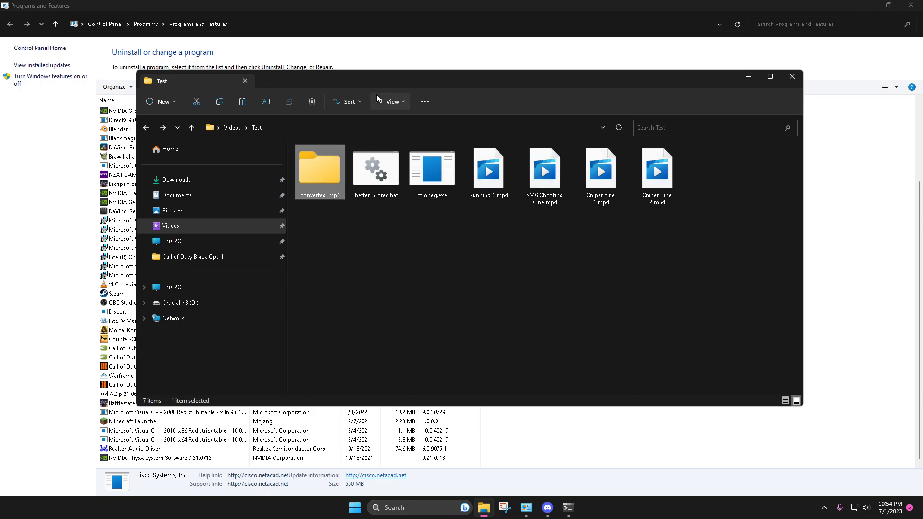
left_click(316, 297)
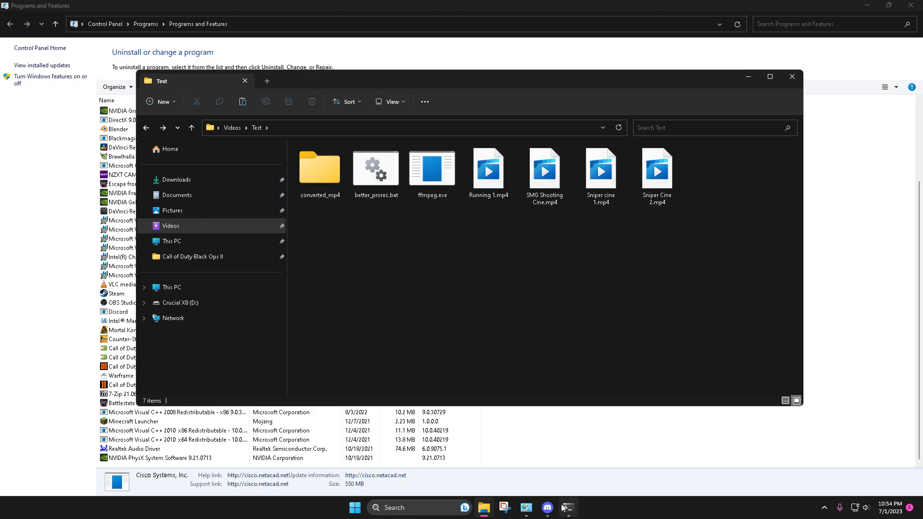